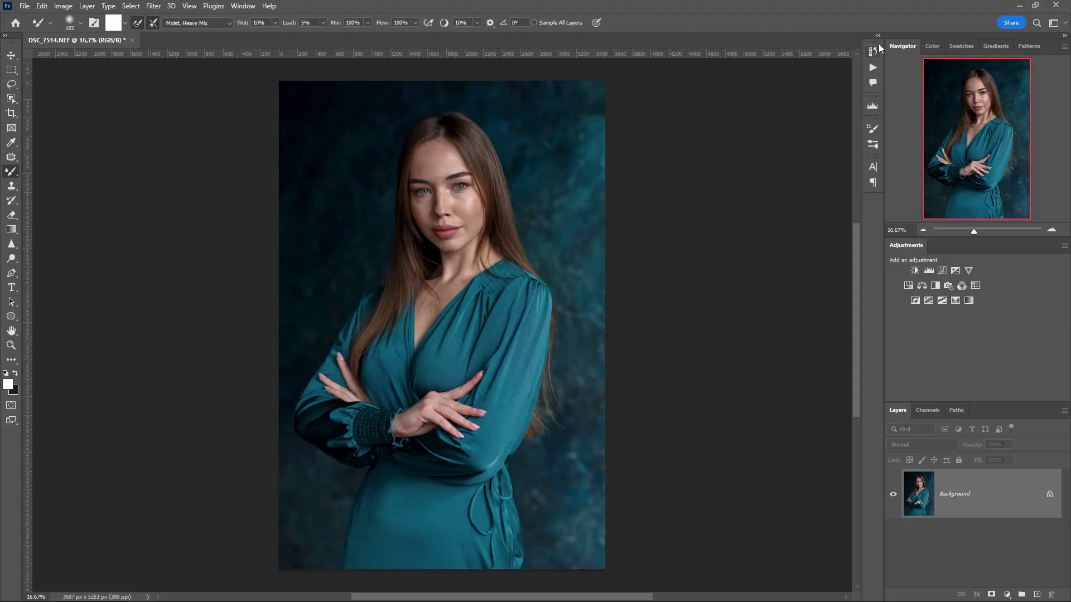
# - Load the Frequency separation action file into the Actions panel, adding its 16 bit and 8 bit actions
pyautogui.click(242, 6)
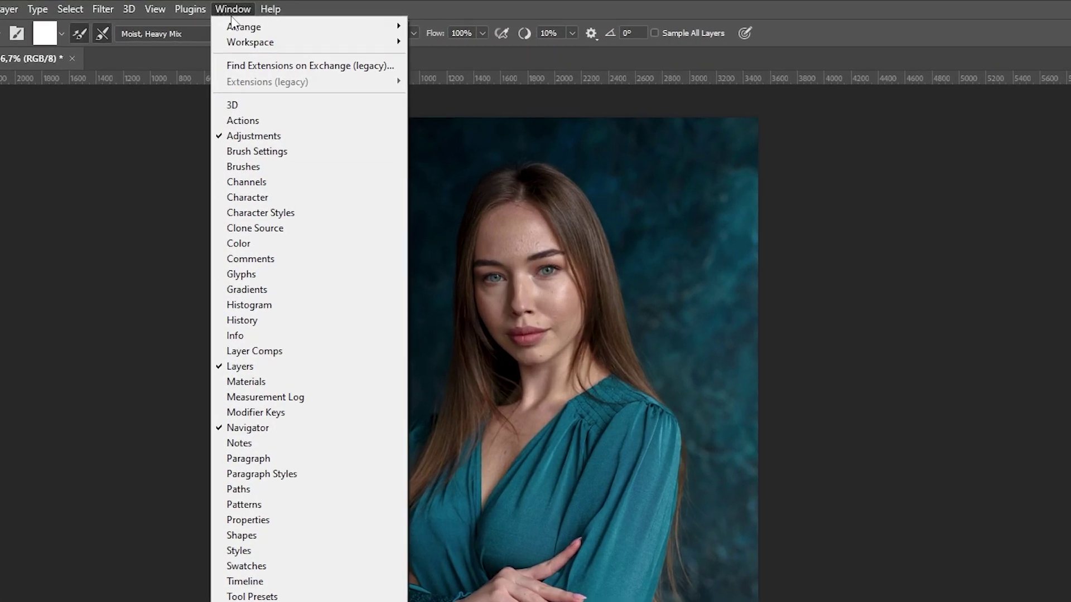
pyautogui.click(256, 120)
pyautogui.click(854, 48)
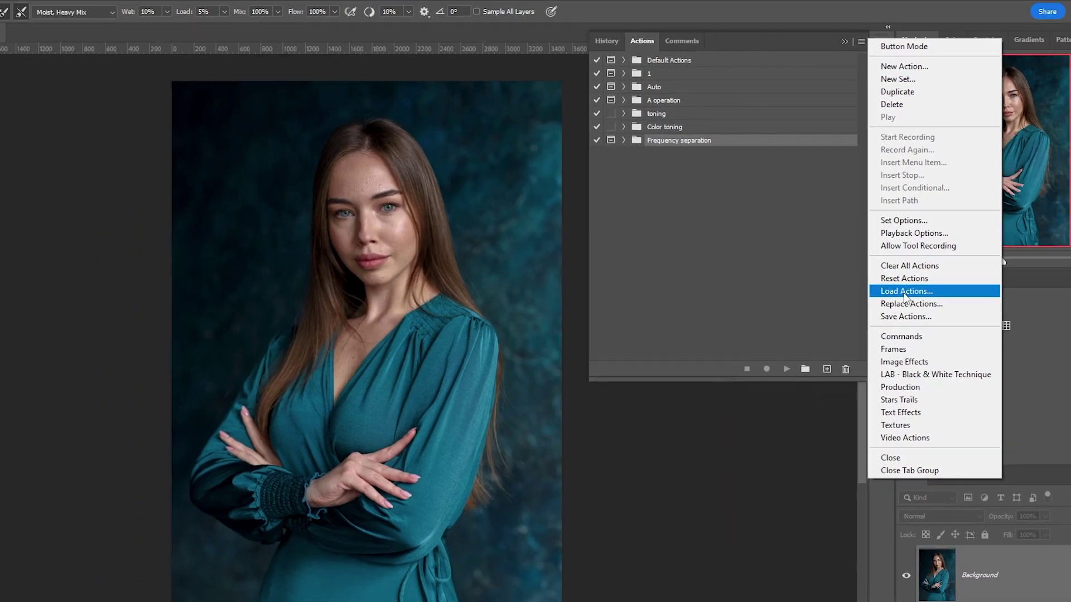
pyautogui.click(918, 322)
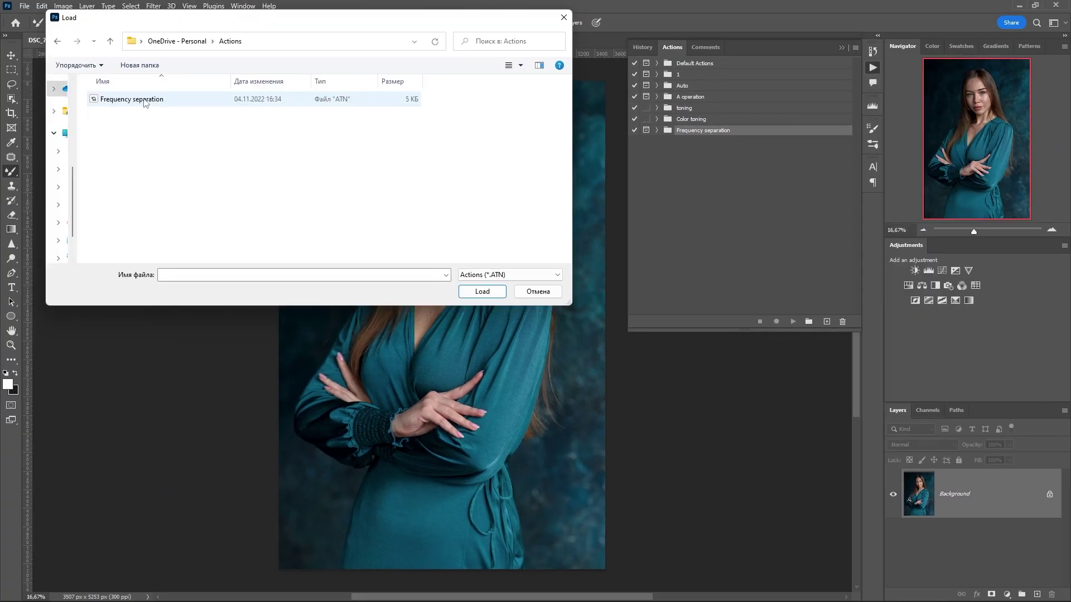
pyautogui.click(154, 99)
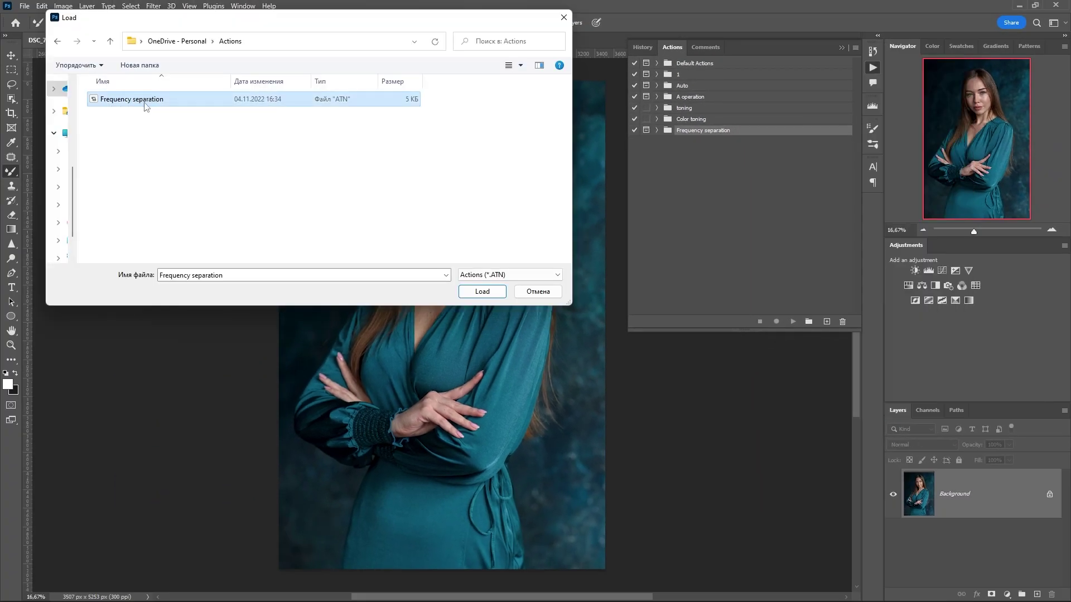
pyautogui.click(482, 291)
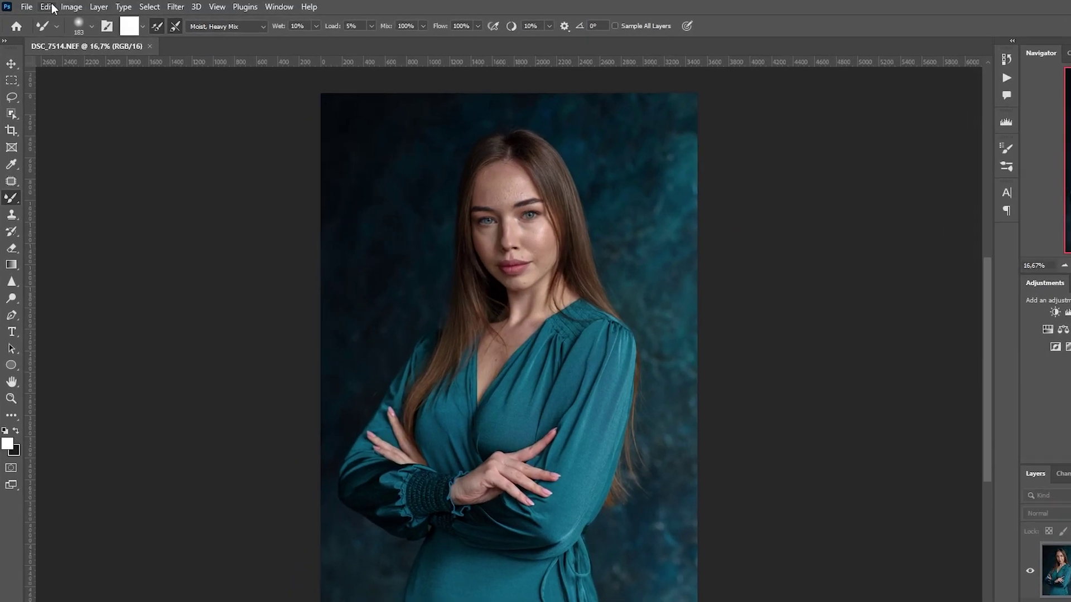
# - Convert the portrait's mode from 8 to 16 Bits/Channel
pyautogui.click(63, 6)
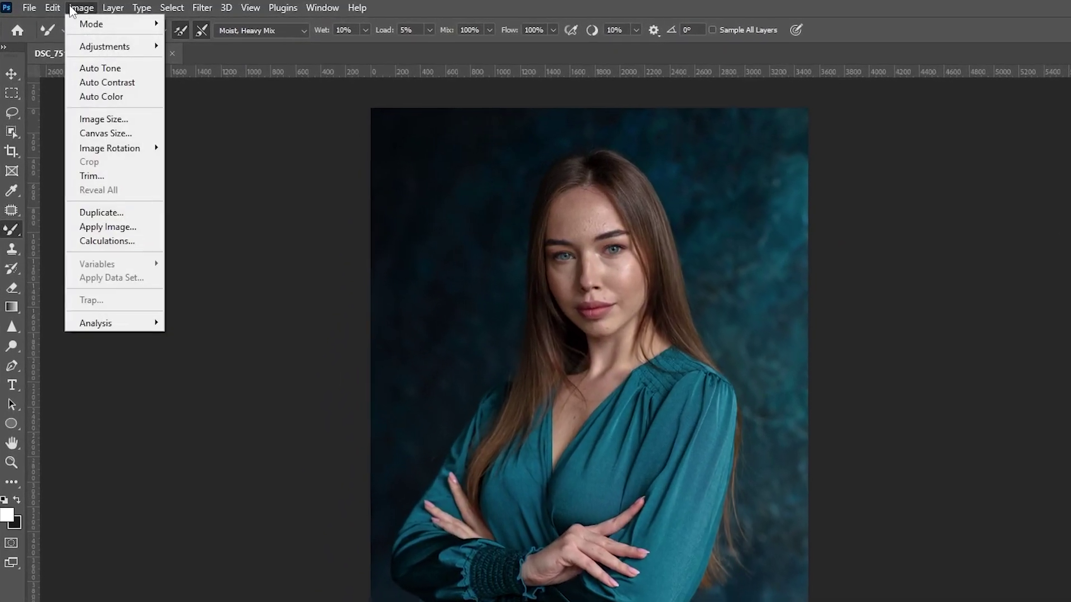
pyautogui.moveTo(77, 19)
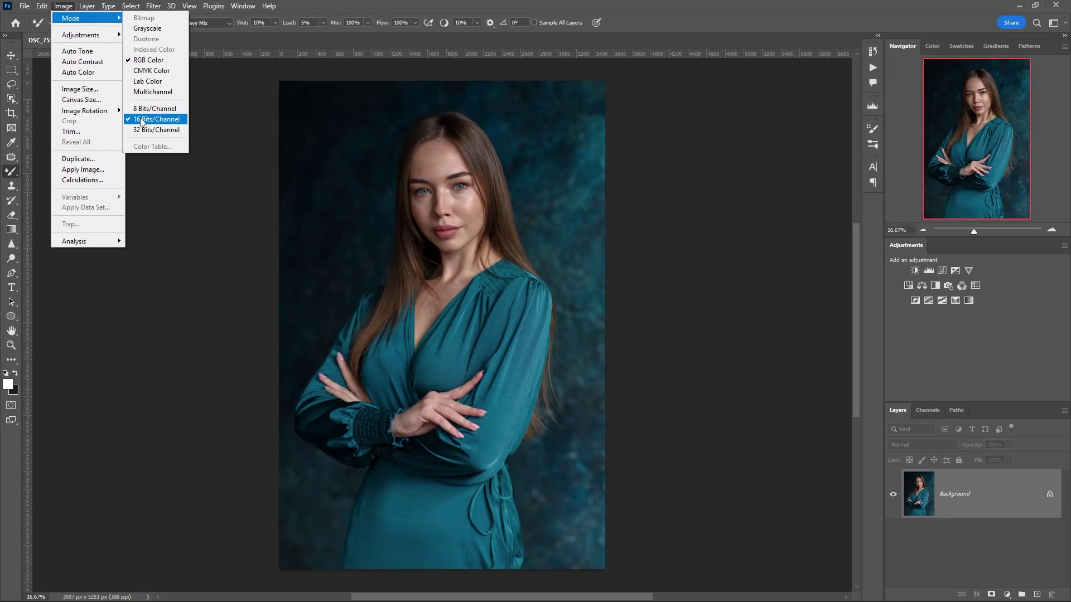
pyautogui.click(207, 177)
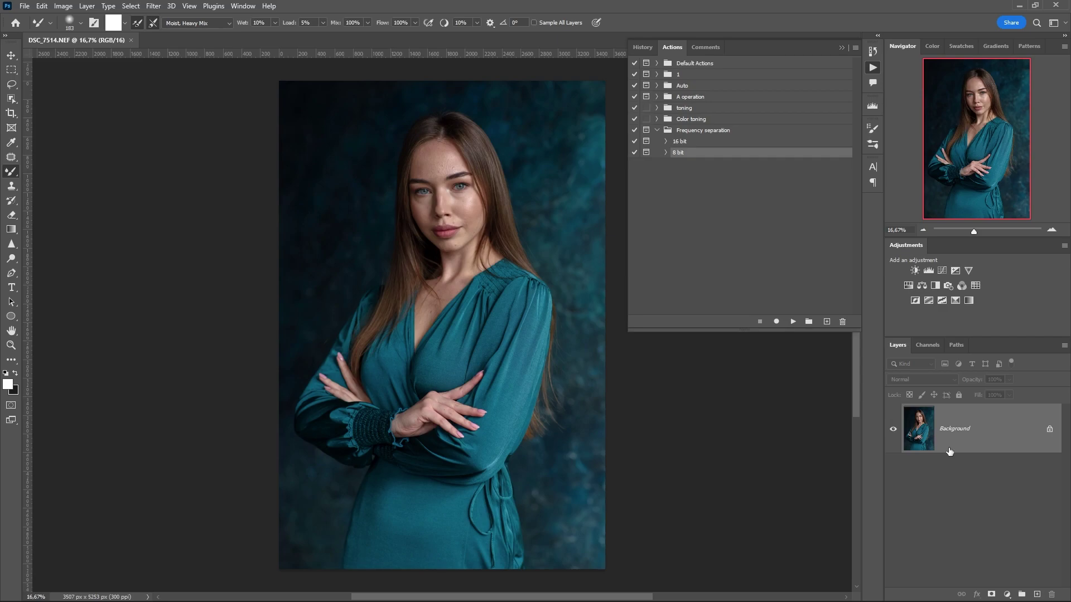
# - Run the 16 bit frequency separation action with a Gaussian Blur radius of 6.0 pixels
pyautogui.click(694, 141)
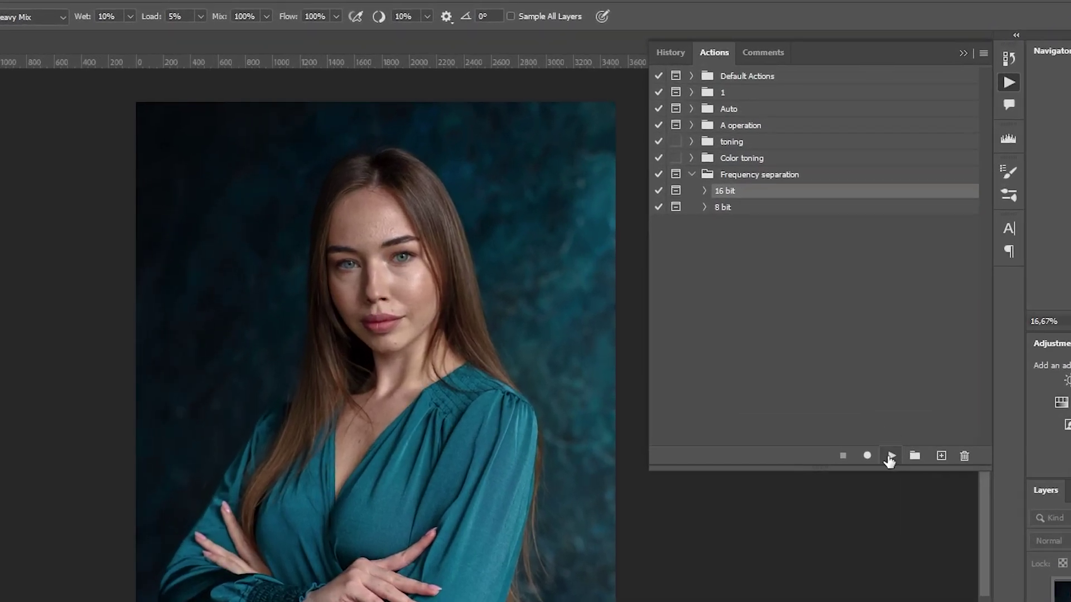
pyautogui.click(890, 457)
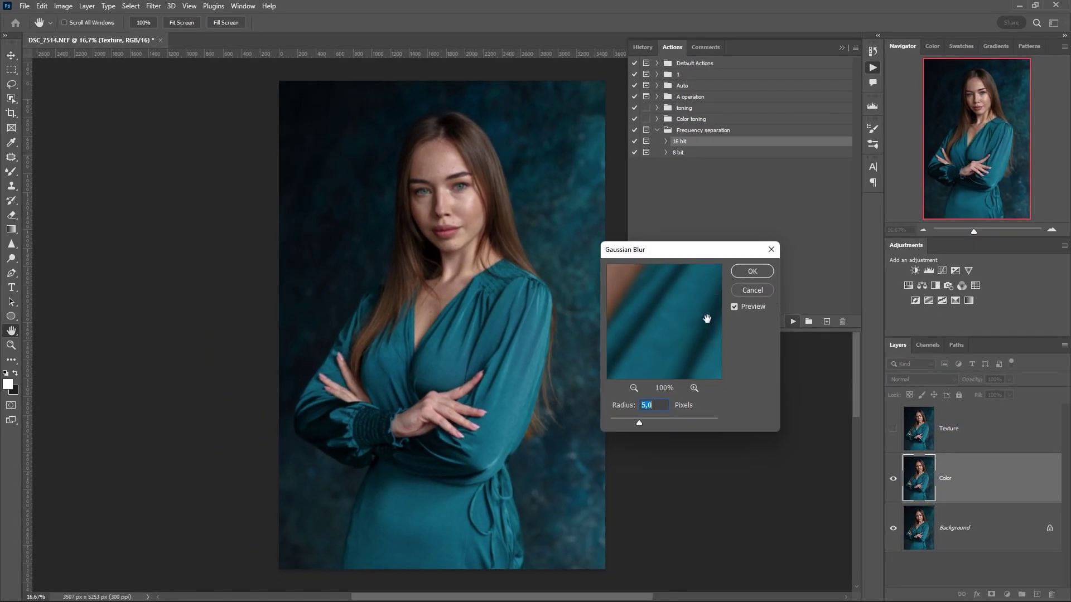
pyautogui.moveTo(639, 423); pyautogui.dragTo(642, 424)
pyautogui.click(751, 271)
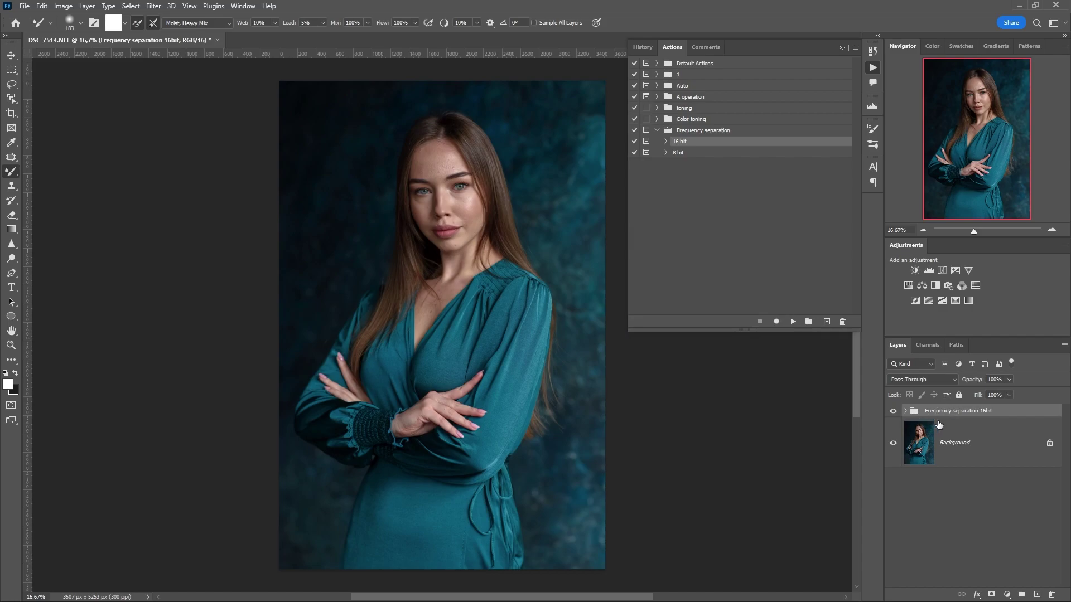
# - Expand the Frequency separation 16bit group, select the Texture layer and choose the Patch Tool
pyautogui.click(905, 411)
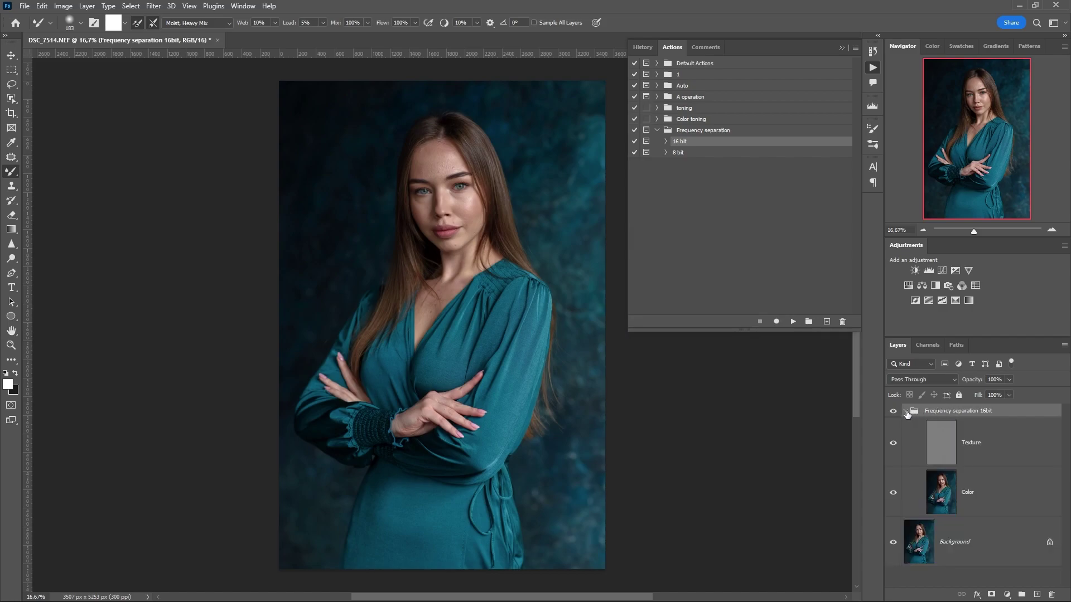
pyautogui.click(973, 490)
pyautogui.click(979, 443)
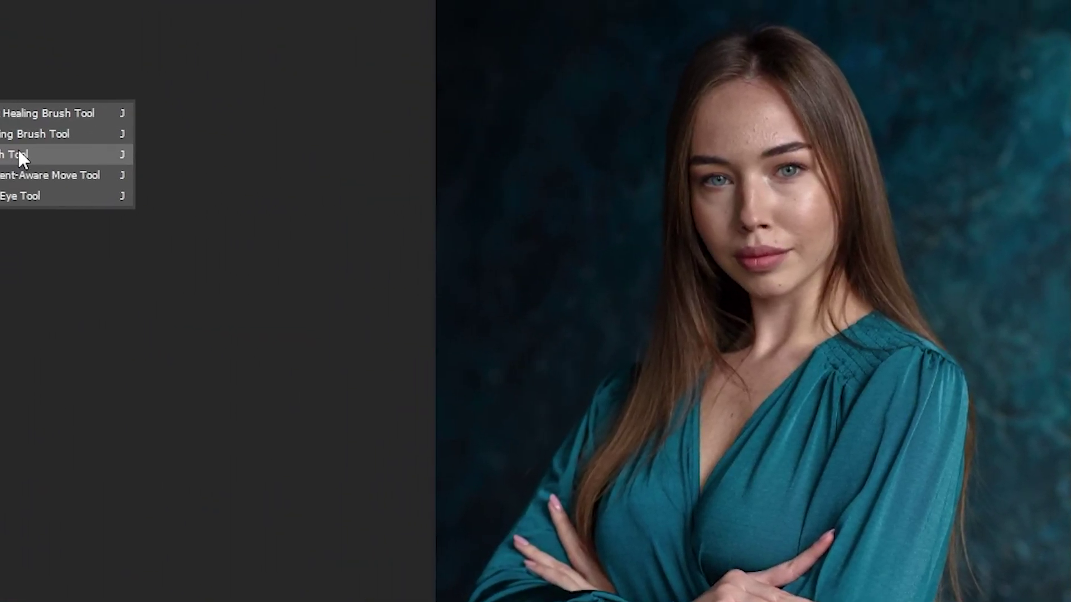
pyautogui.click(18, 149)
pyautogui.rightClick(16, 142)
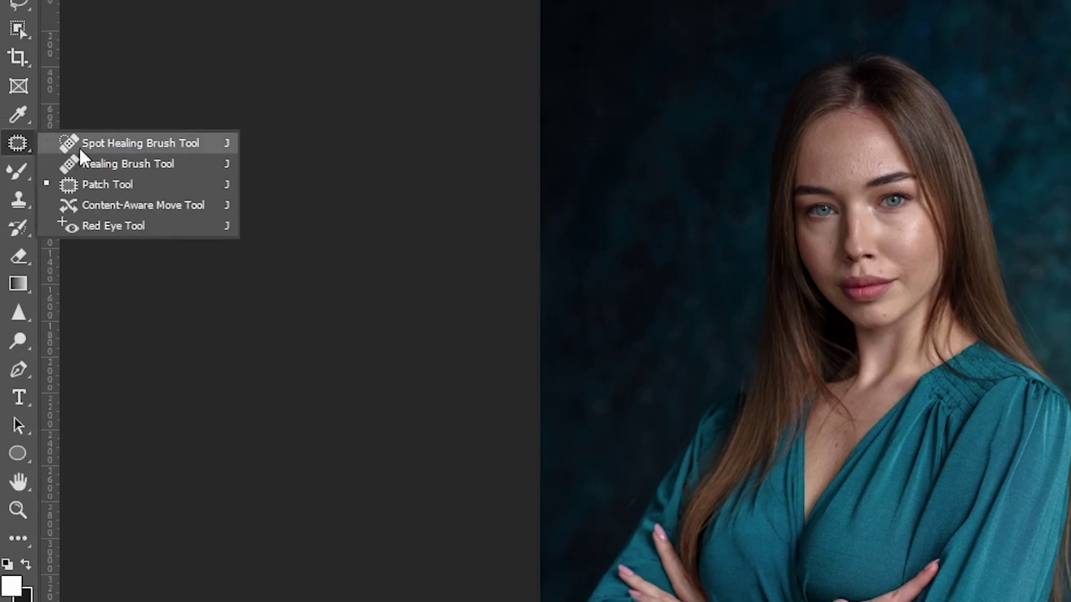
pyautogui.click(132, 184)
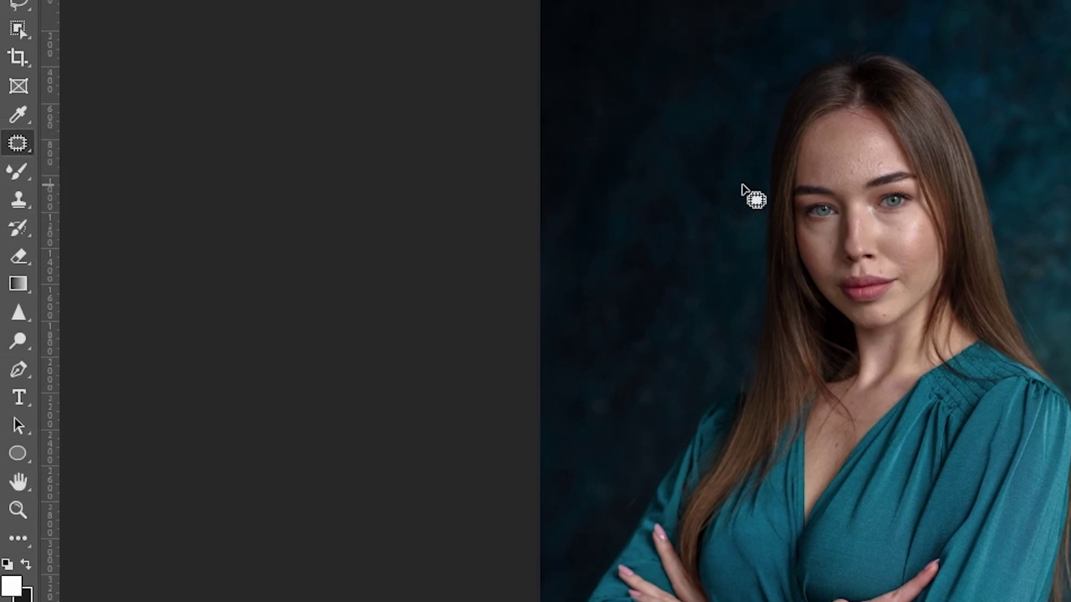
# - Zoom in and patch several forehead blemishes using nearby clean skin
pyautogui.scroll(3, 887, 147)
pyautogui.scroll(7, 809, 152)
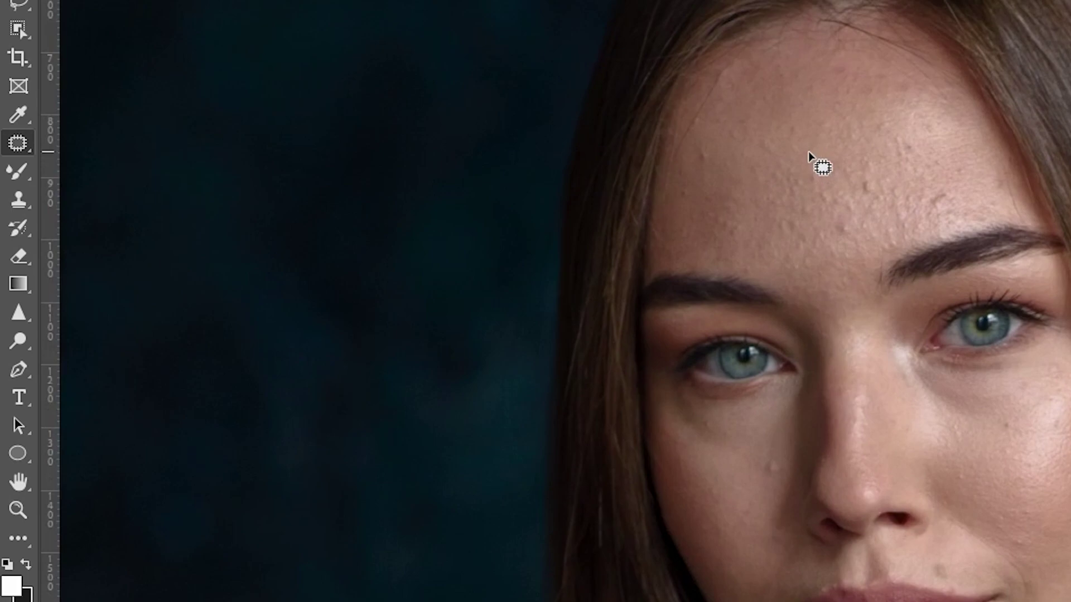
pyautogui.scroll(2, 812, 151)
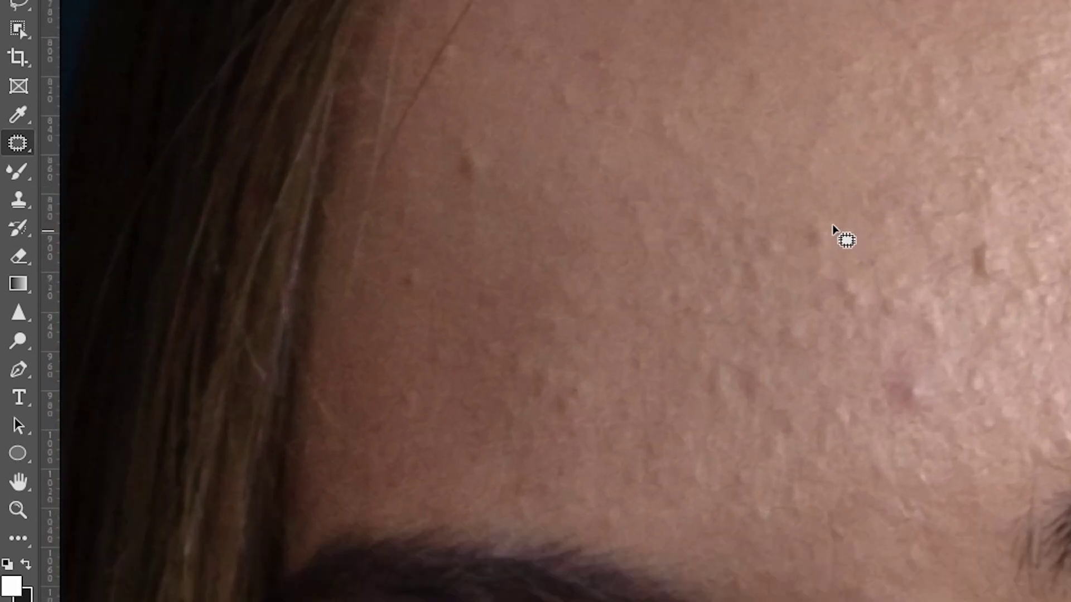
pyautogui.moveTo(802, 211)
pyautogui.mouseDown()
pyautogui.moveTo(806, 237)
pyautogui.moveTo(834, 243)
pyautogui.moveTo(859, 200)
pyautogui.mouseUp()
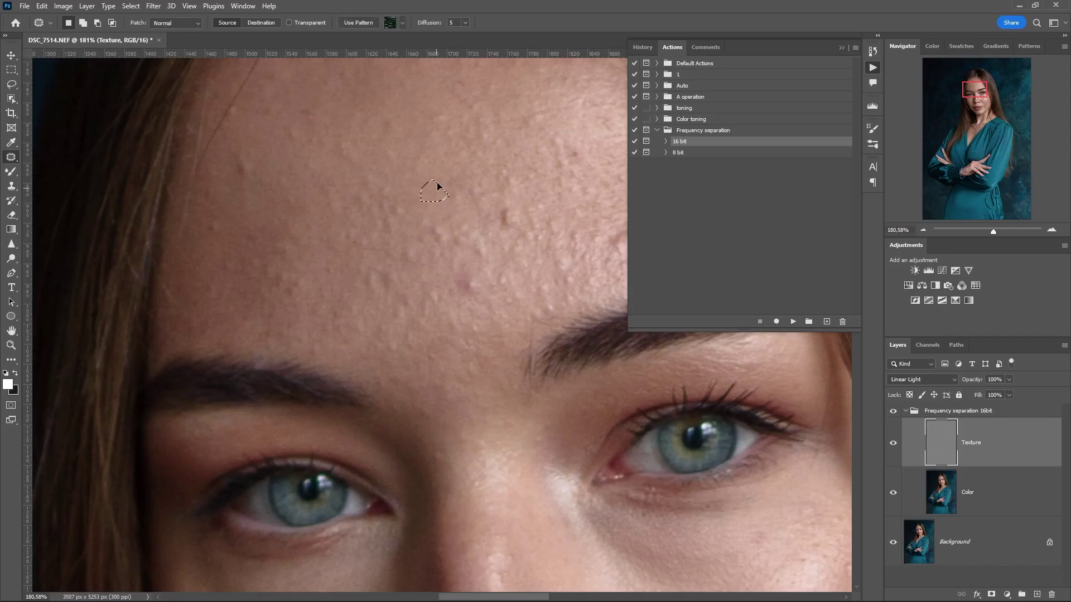
pyautogui.moveTo(437, 185)
pyautogui.mouseDown()
pyautogui.moveTo(511, 216)
pyautogui.moveTo(498, 223)
pyautogui.moveTo(528, 195)
pyautogui.mouseUp()
pyautogui.moveTo(430, 229)
pyautogui.mouseDown()
pyautogui.moveTo(459, 239)
pyautogui.moveTo(466, 227)
pyautogui.mouseUp()
pyautogui.moveTo(372, 261)
pyautogui.mouseDown()
pyautogui.moveTo(382, 270)
pyautogui.moveTo(365, 290)
pyautogui.mouseUp()
pyautogui.click(365, 290)
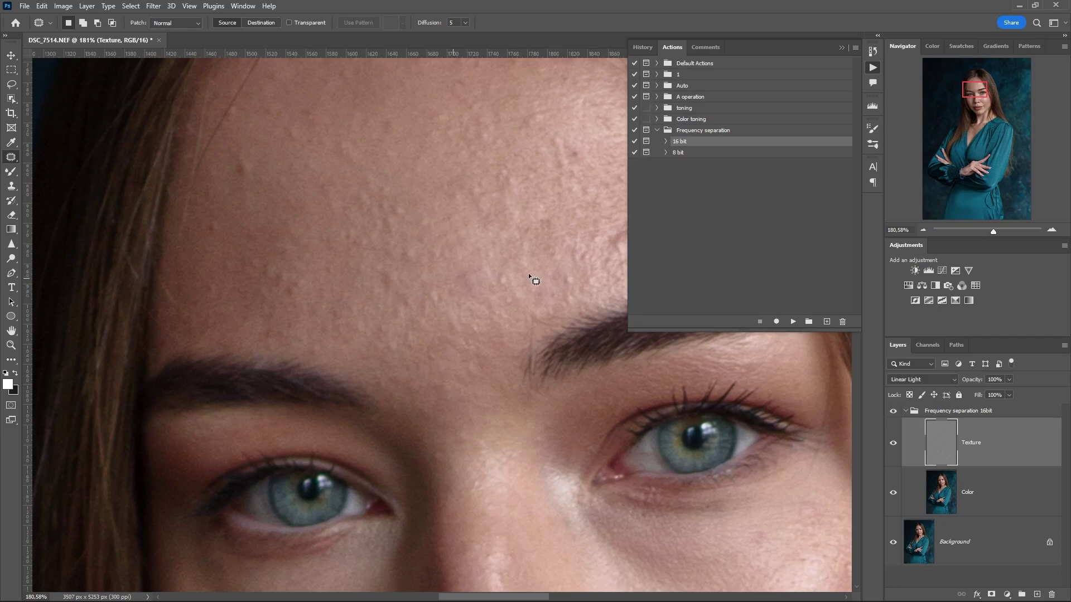
pyautogui.moveTo(980, 91); pyautogui.dragTo(983, 94)
# - Add a Black & White check layer above the group with Reds -93 and Yellows -19
pyautogui.click(1007, 594)
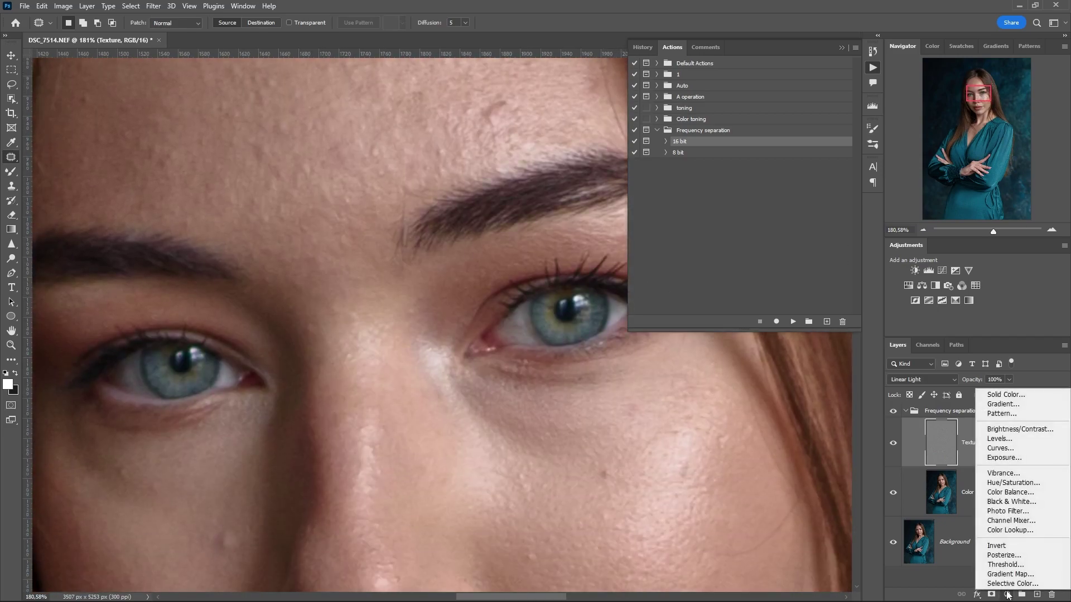
pyautogui.click(1006, 502)
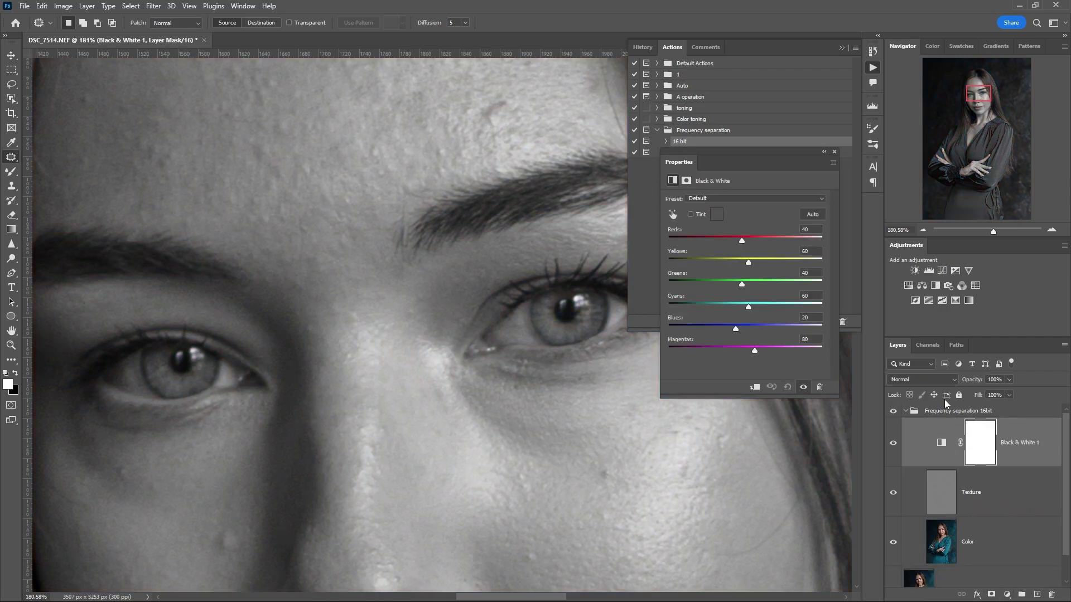
pyautogui.moveTo(947, 440); pyautogui.dragTo(941, 407)
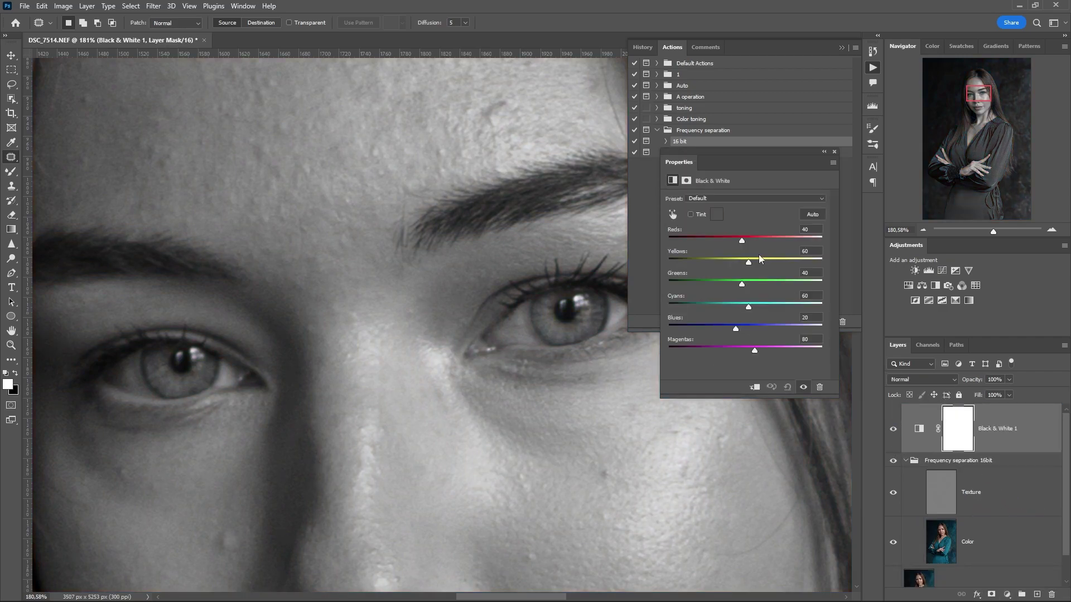
pyautogui.moveTo(738, 240); pyautogui.dragTo(724, 259)
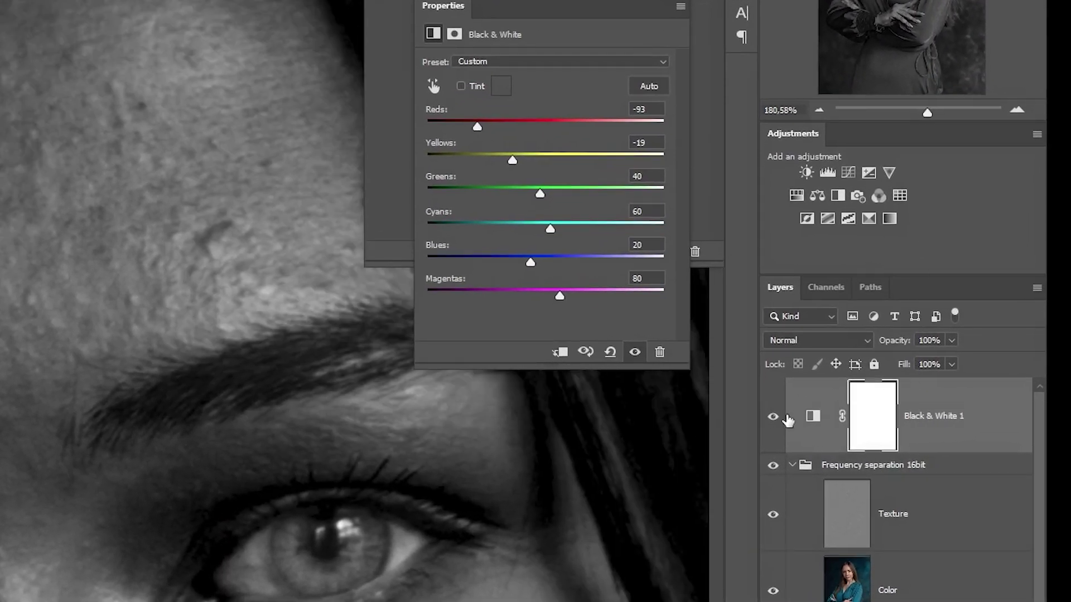
# - Hide the Black & White 1 layer and make the Texture layer active
pyautogui.click(821, 422)
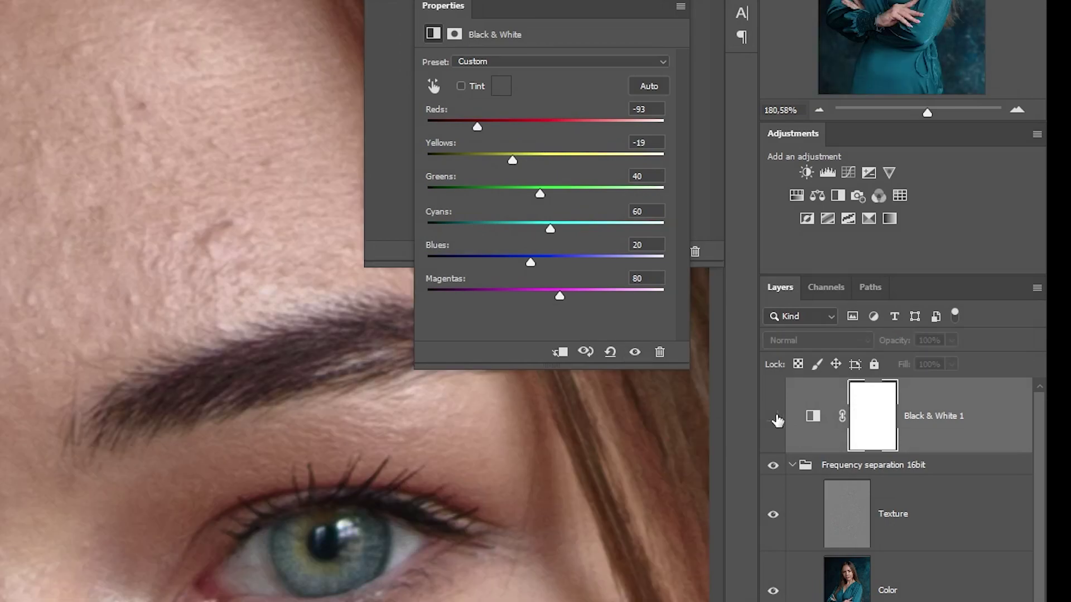
pyautogui.click(777, 419)
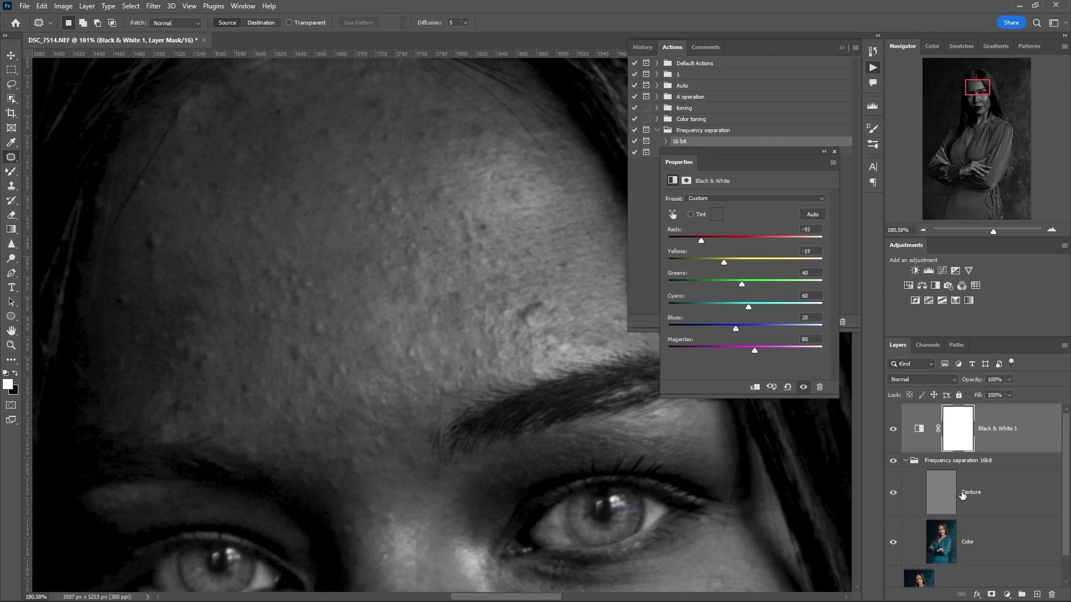
pyautogui.click(879, 515)
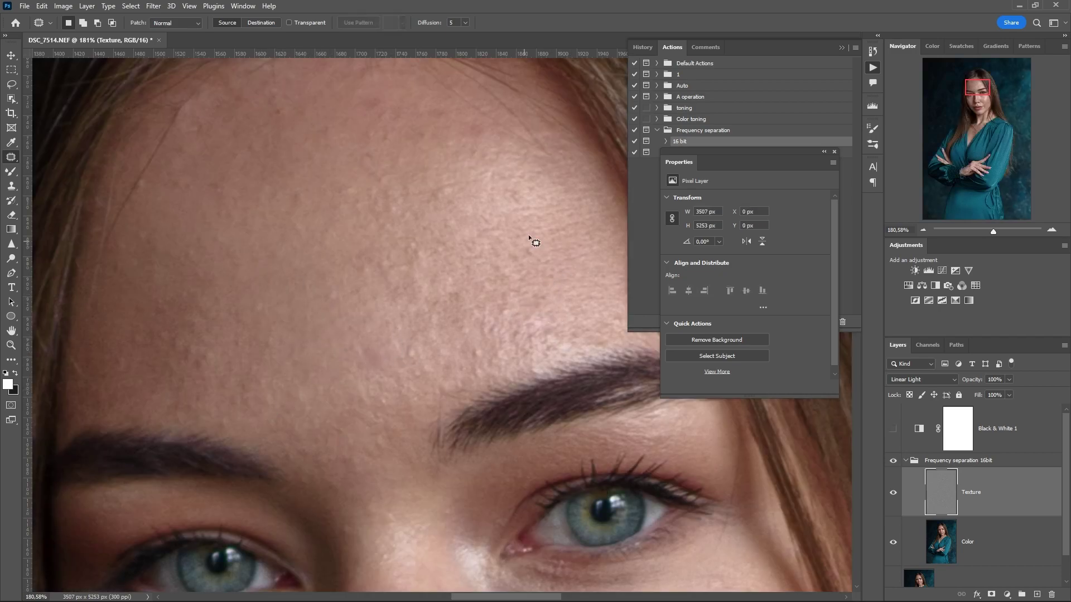
# - Select the Color layer and set up the Mixer Brush with Moist, Heavy Mix at 0% hardness
pyautogui.moveTo(993, 231); pyautogui.dragTo(981, 231)
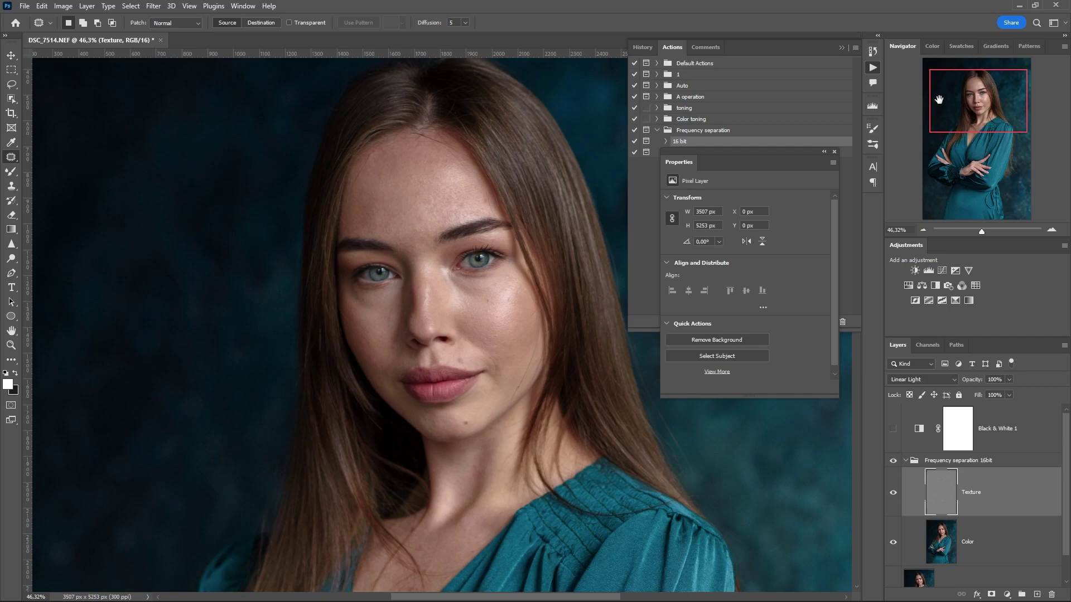
pyautogui.hotkey('alt', '[')
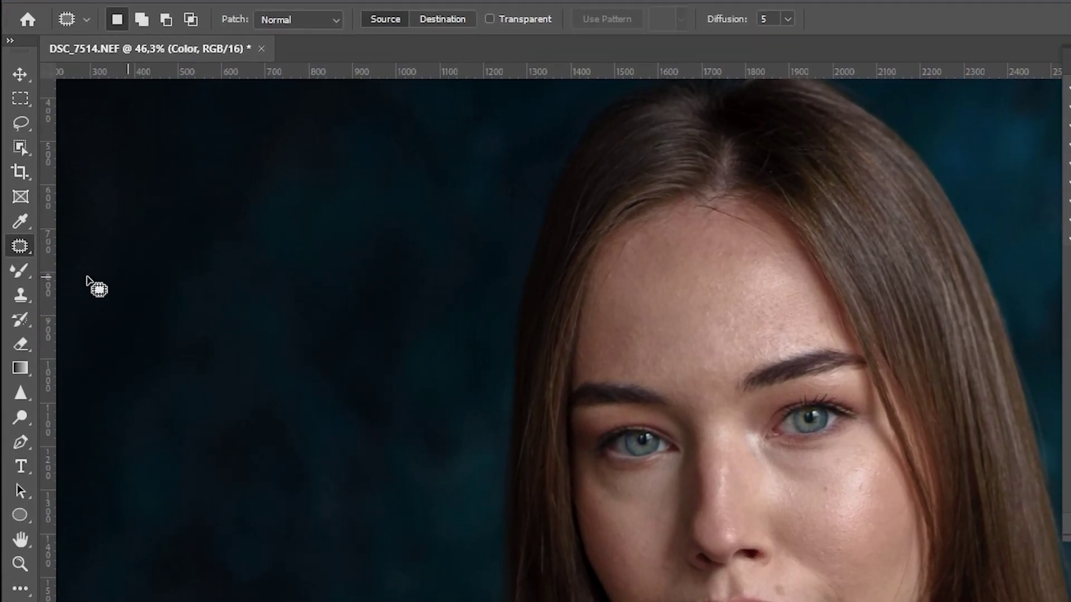
pyautogui.click(12, 173)
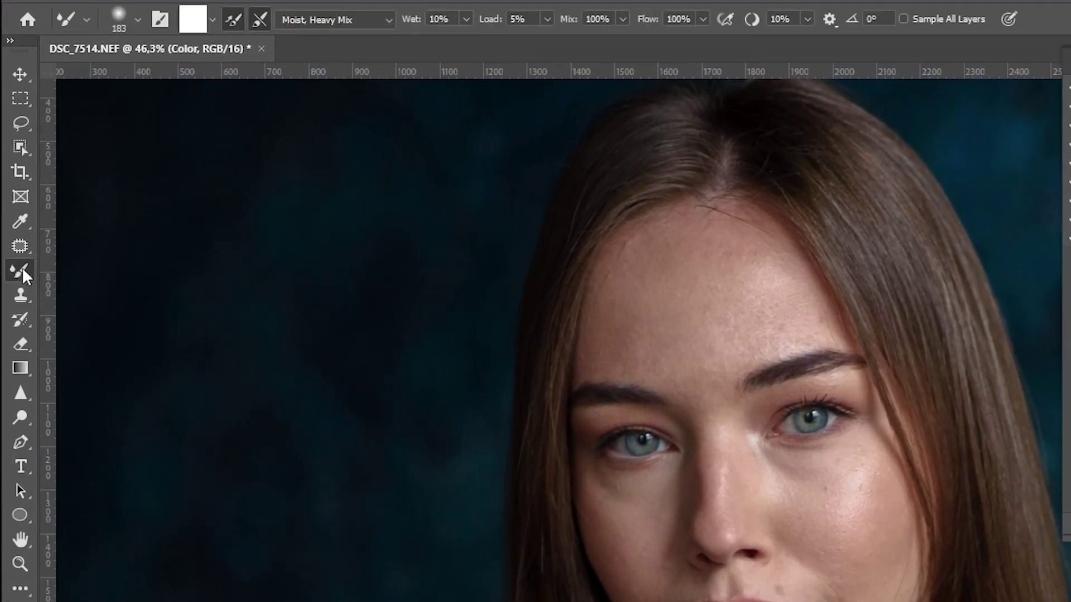
pyautogui.rightClick(26, 276)
pyautogui.click(141, 325)
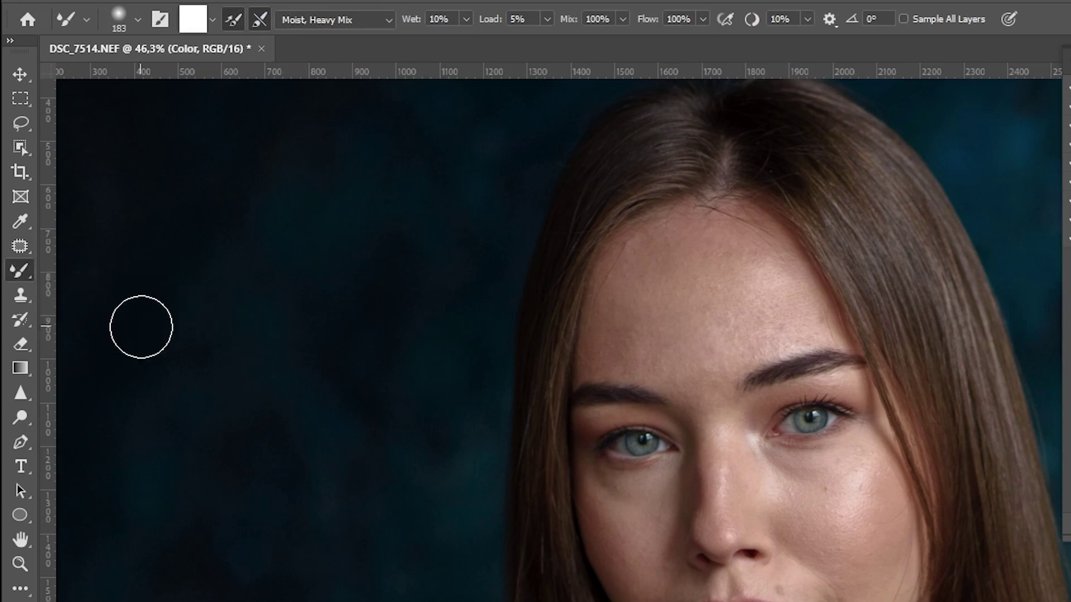
pyautogui.click(363, 21)
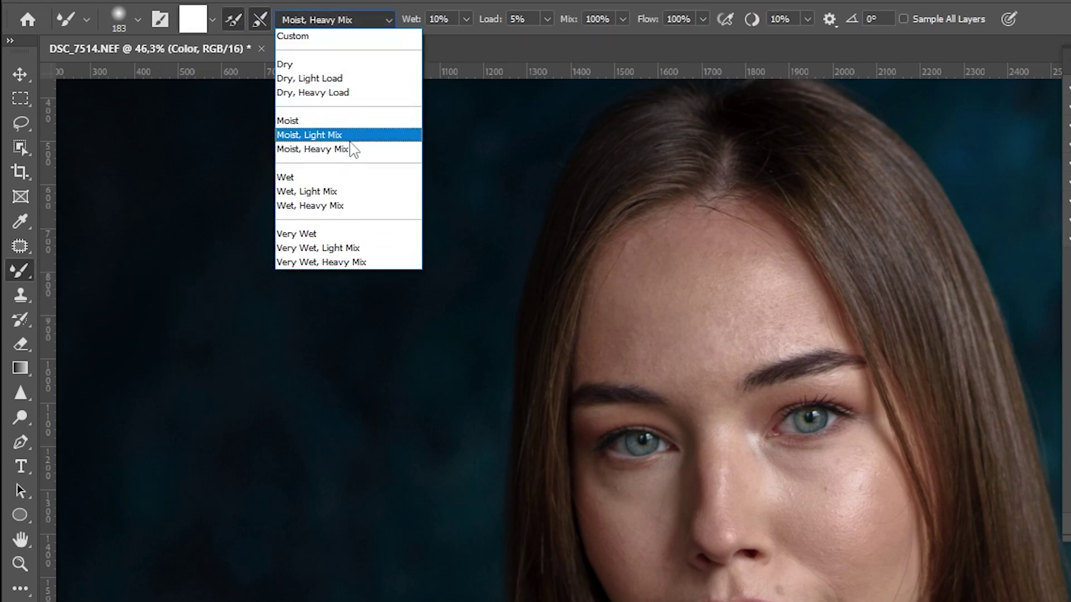
pyautogui.click(342, 149)
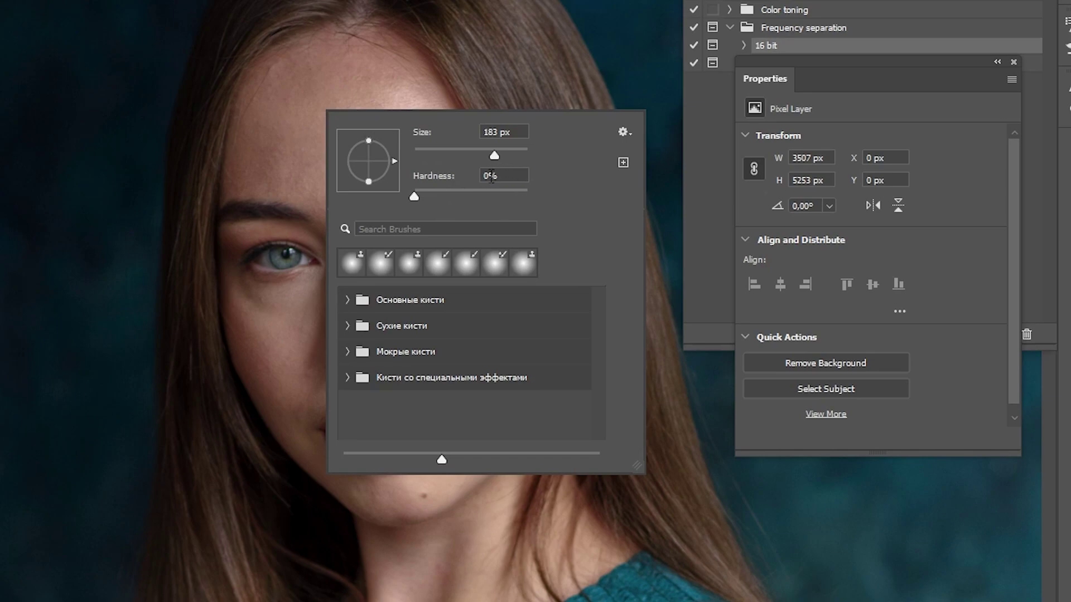
pyautogui.click(491, 176)
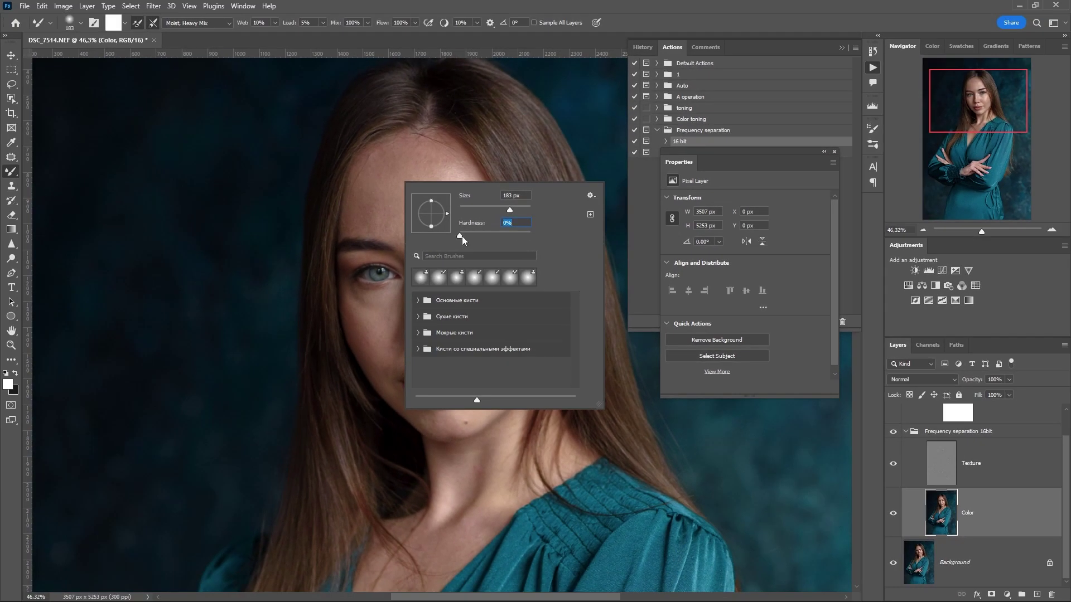
pyautogui.press('Return')
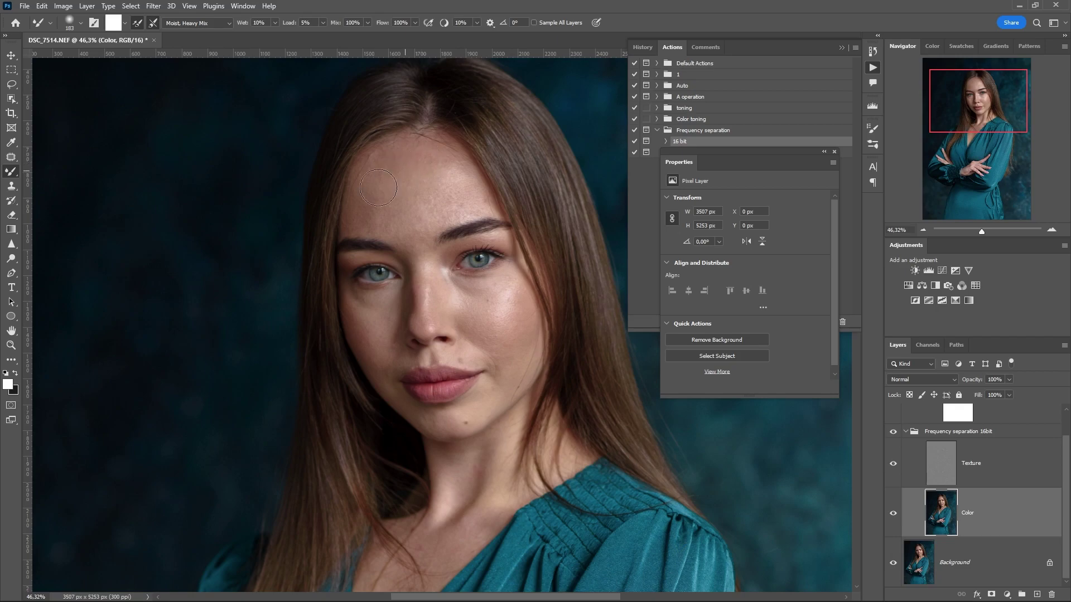
# - Blend the forehead skin tones near the hairline, then step back in History before the eye strokes
pyautogui.moveTo(378, 187)
pyautogui.mouseDown()
pyautogui.moveTo(390, 151)
pyautogui.moveTo(380, 150)
pyautogui.moveTo(402, 180)
pyautogui.moveTo(385, 223)
pyautogui.moveTo(353, 229)
pyautogui.mouseUp()
pyautogui.scroll(5, 473, 302)
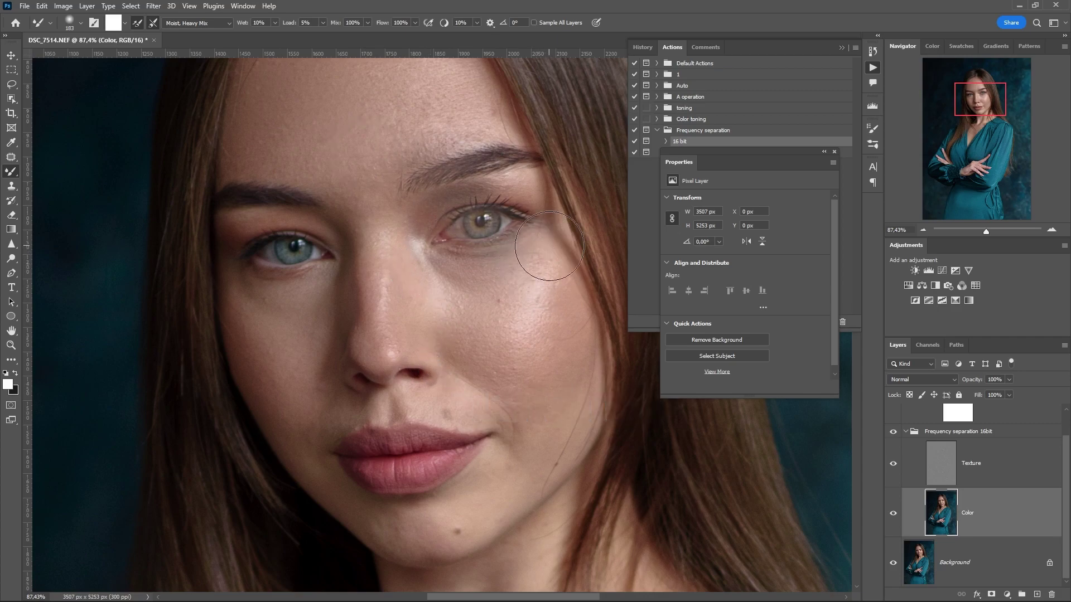
pyautogui.click(642, 47)
pyautogui.click(675, 247)
pyautogui.click(671, 222)
pyautogui.click(674, 248)
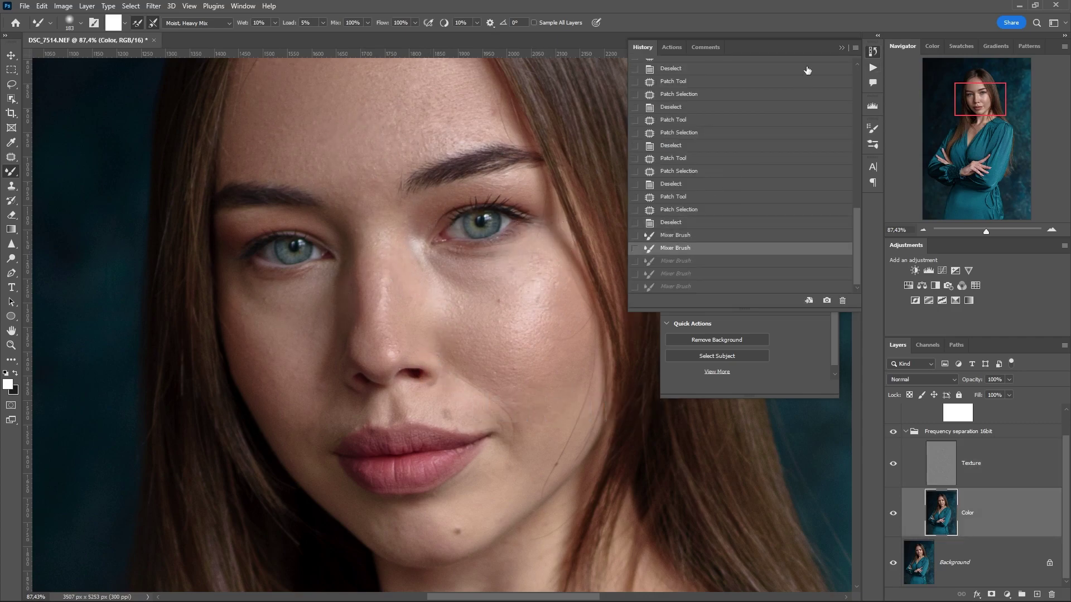
# - Restore the undone smoothing strokes, set brush size to 100 px, and toggle the group to compare
pyautogui.click(675, 286)
pyautogui.rightClick(437, 258)
pyautogui.press('Return')
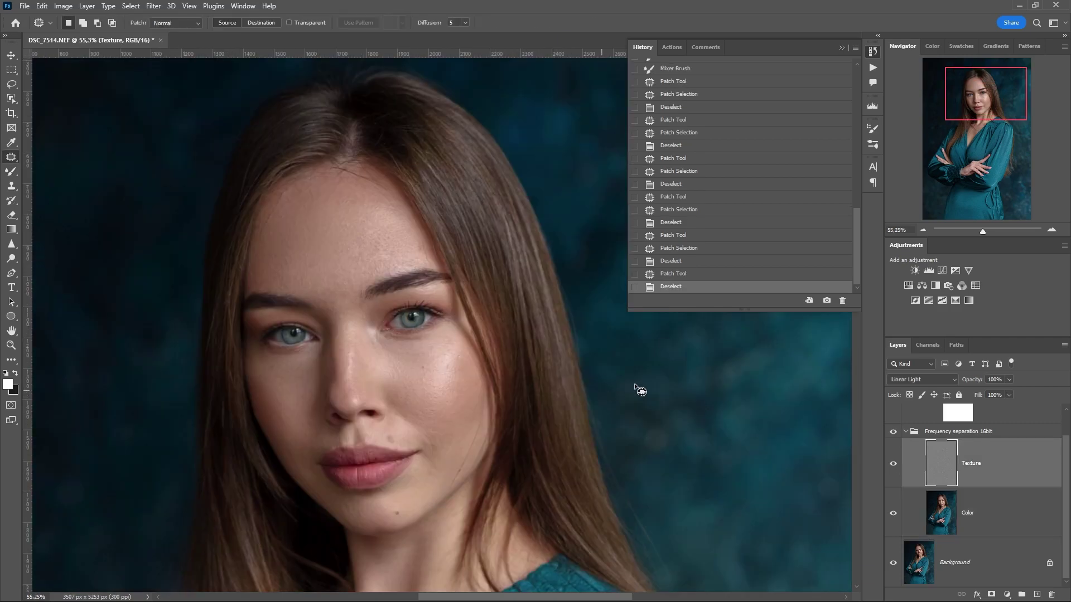
pyautogui.click(894, 432)
pyautogui.click(893, 432)
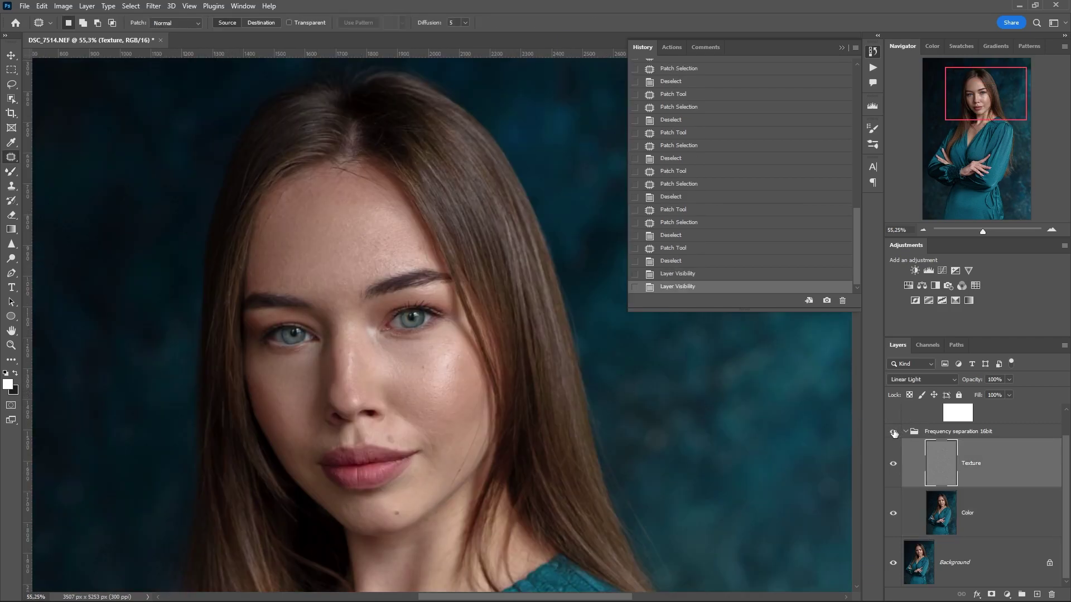
pyautogui.click(894, 432)
pyautogui.click(893, 432)
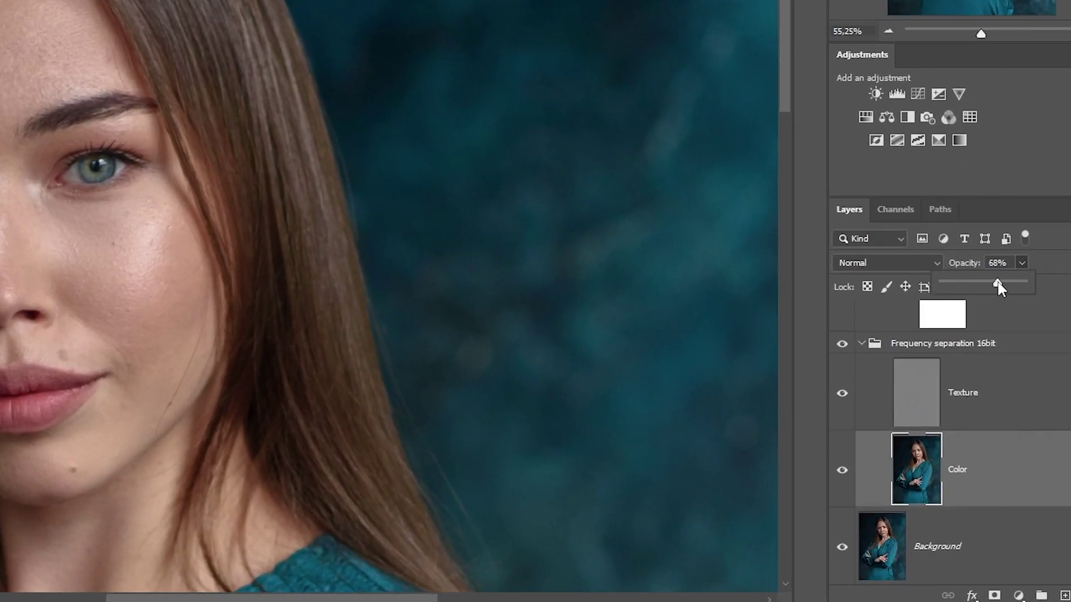
# - Lower the Color layer's opacity to 75% and zoom out to the full portrait
pyautogui.moveTo(998, 281); pyautogui.dragTo(996, 281)
pyautogui.press('Return')
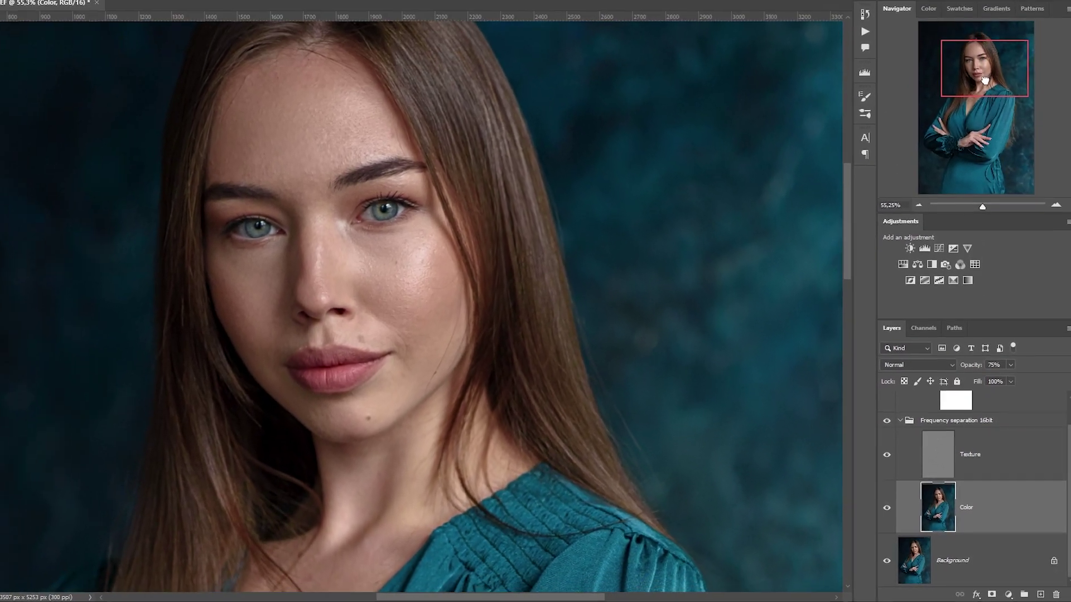
pyautogui.hotkey('ctrl', '-')
pyautogui.hotkey('ctrl', '-')
pyautogui.hotkey('ctrl', '-')
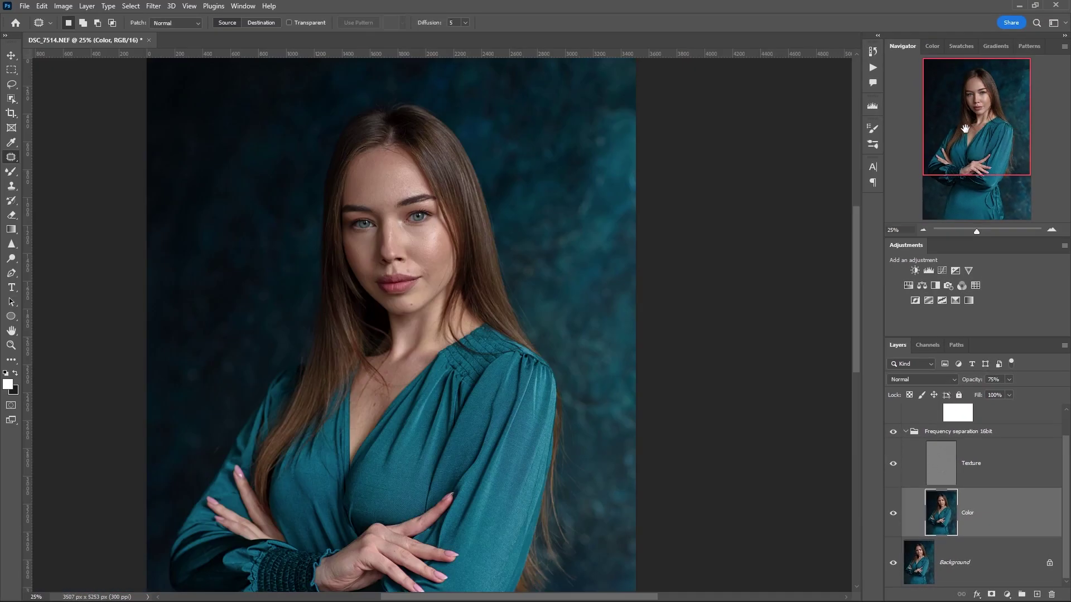